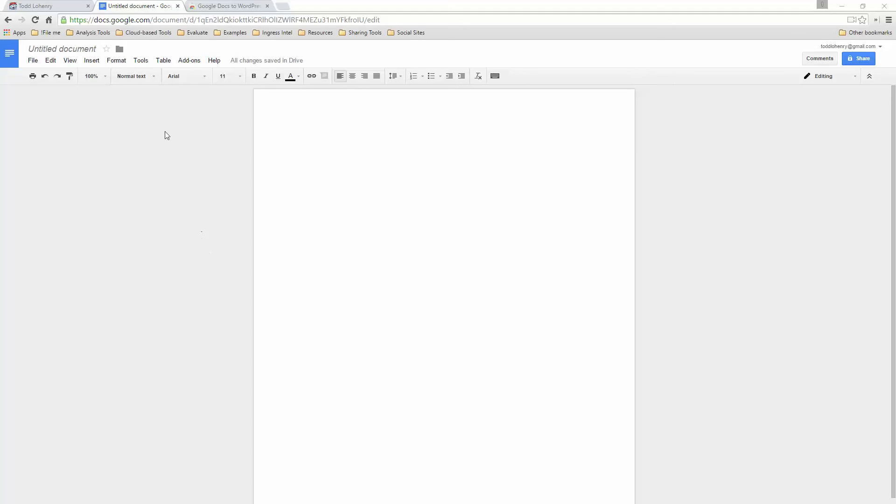
# Step: Turn on voice typing and dictate 'Click to speak. As you can see it starts working right away!'
pyautogui.click(143, 62)
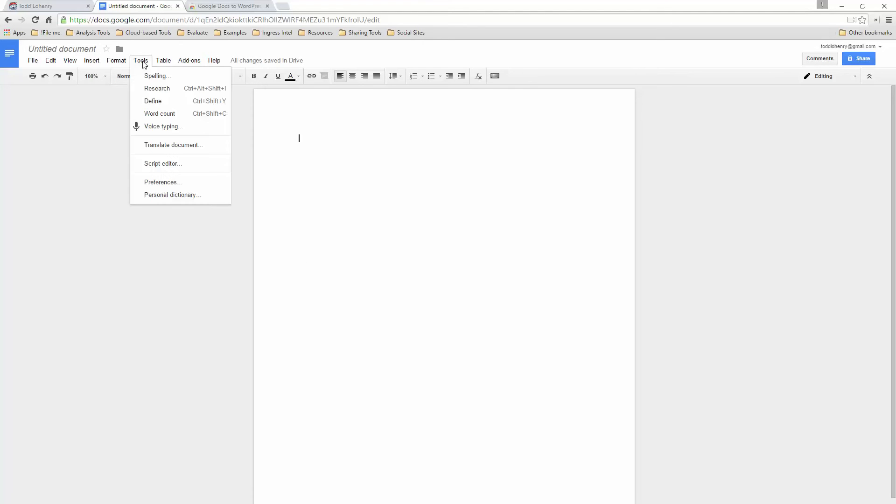
pyautogui.click(143, 125)
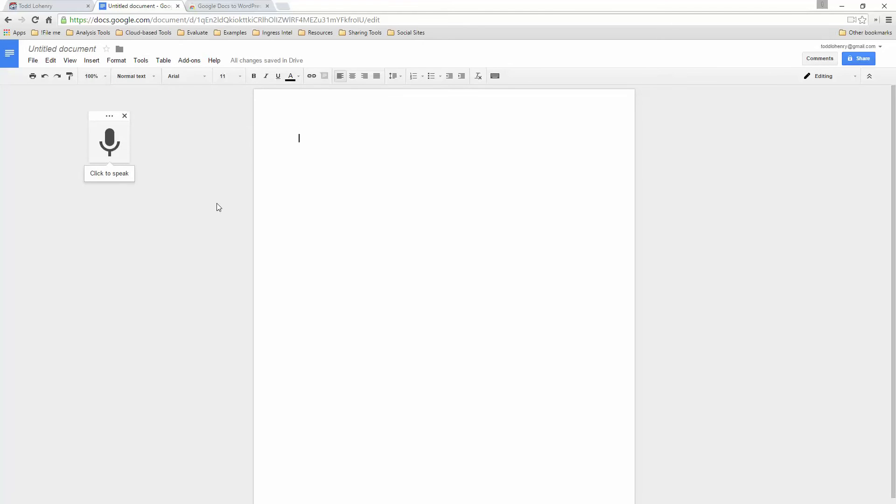
pyautogui.click(111, 141)
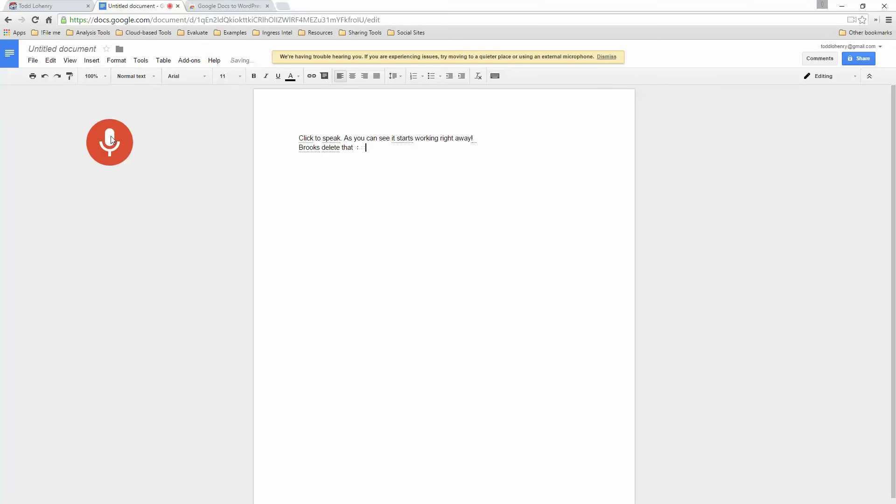
# Step: Erase the misheard words after the first sentence, pausing dictation and then resuming it
pyautogui.press('BackSpace')
pyautogui.press('BackSpace')
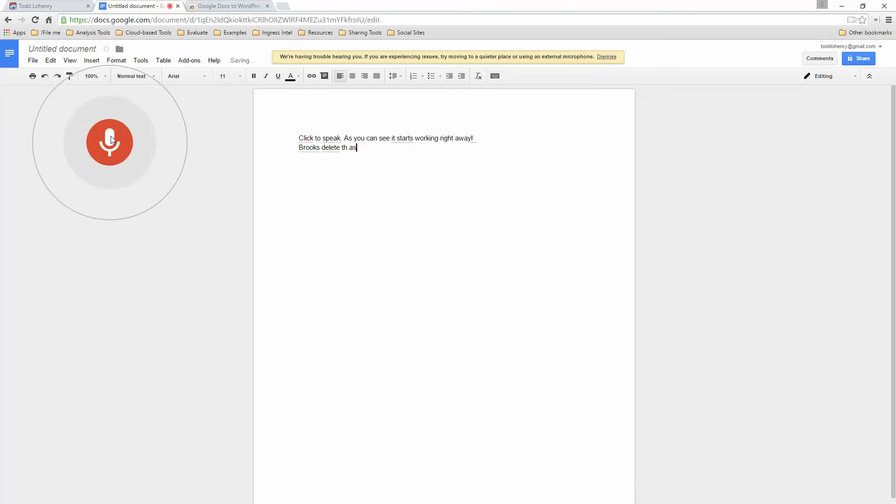
pyautogui.press('BackSpace')
pyautogui.press('BackSpace')
pyautogui.press('BackSpace')
pyautogui.press('BackSpace')
pyautogui.press('BackSpace')
pyautogui.press('BackSpace')
pyautogui.press('BackSpace')
pyautogui.press('BackSpace')
pyautogui.press('BackSpace')
pyautogui.press('BackSpace')
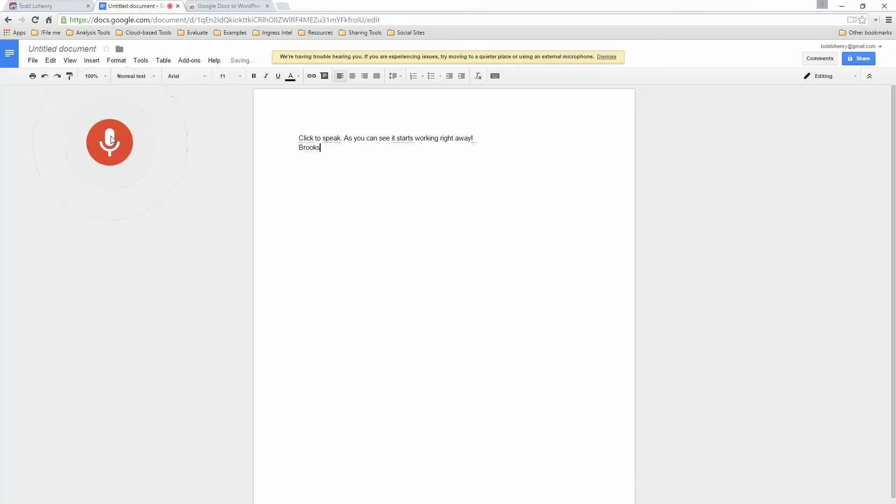
pyautogui.press('BackSpace')
pyautogui.press('BackSpace')
pyautogui.press('BackSpace')
pyautogui.press('BackSpace')
pyautogui.press('BackSpace')
pyautogui.press('BackSpace')
pyautogui.click(111, 140)
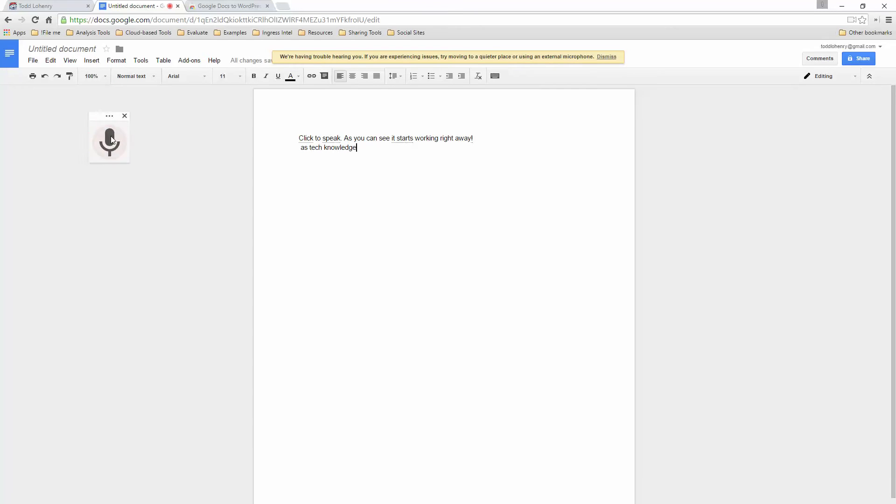
pyautogui.press('BackSpace')
pyautogui.press('BackSpace')
pyautogui.press('BackSpace')
pyautogui.press('BackSpace')
pyautogui.press('BackSpace')
pyautogui.press('BackSpace')
pyautogui.press('BackSpace')
pyautogui.press('BackSpace')
pyautogui.press('BackSpace')
pyautogui.press('BackSpace')
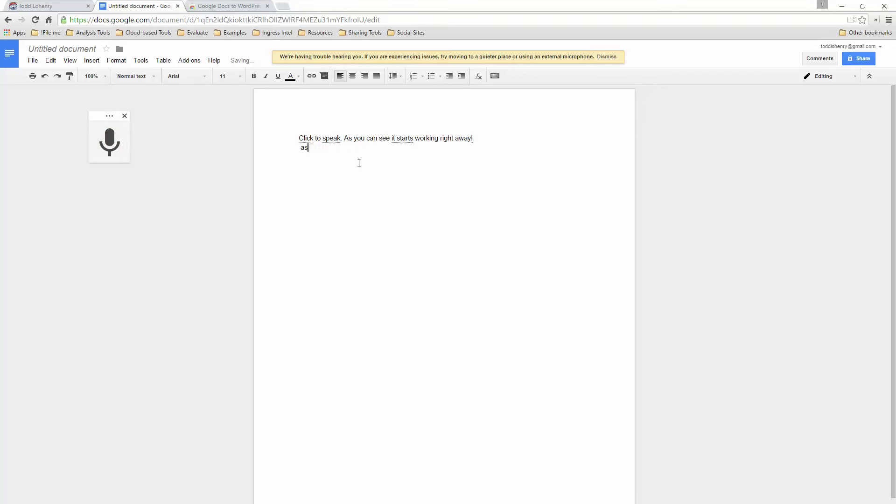
pyautogui.press('BackSpace')
pyautogui.press('BackSpace')
pyautogui.press('BackSpace')
pyautogui.click(111, 144)
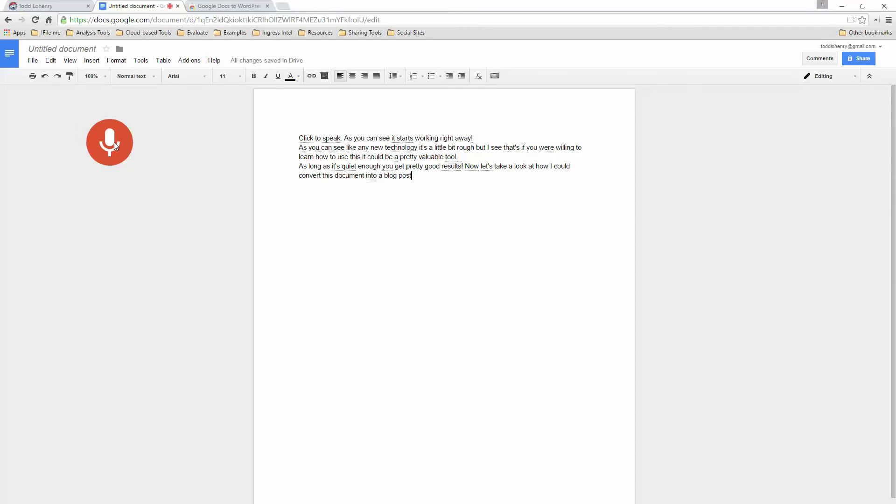
# Step: Stop voice typing once the paragraph about converting the document into a blog post is dictated
pyautogui.click(114, 142)
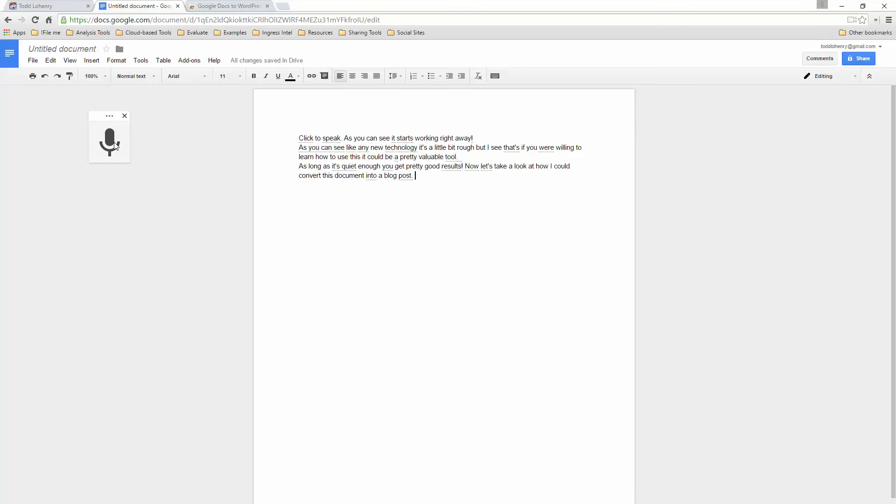
# Step: Review the Google Docs to WordPress add-on listing, then close its store page
pyautogui.click(229, 9)
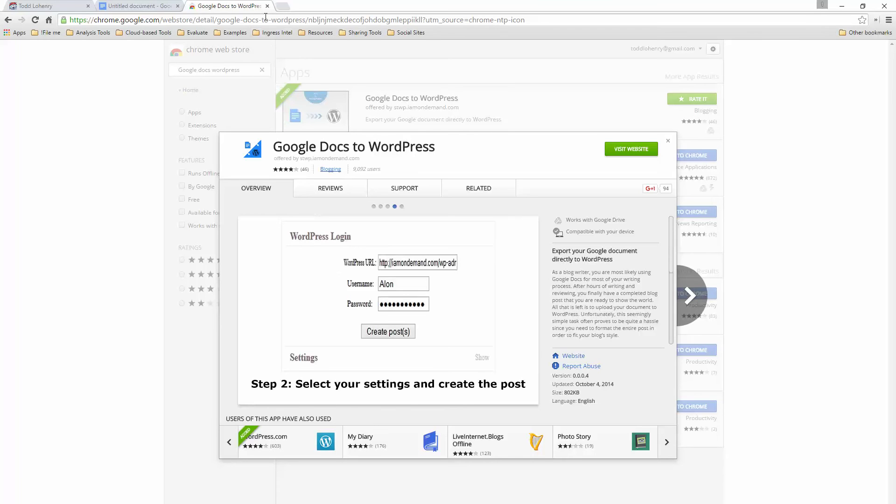
pyautogui.click(266, 7)
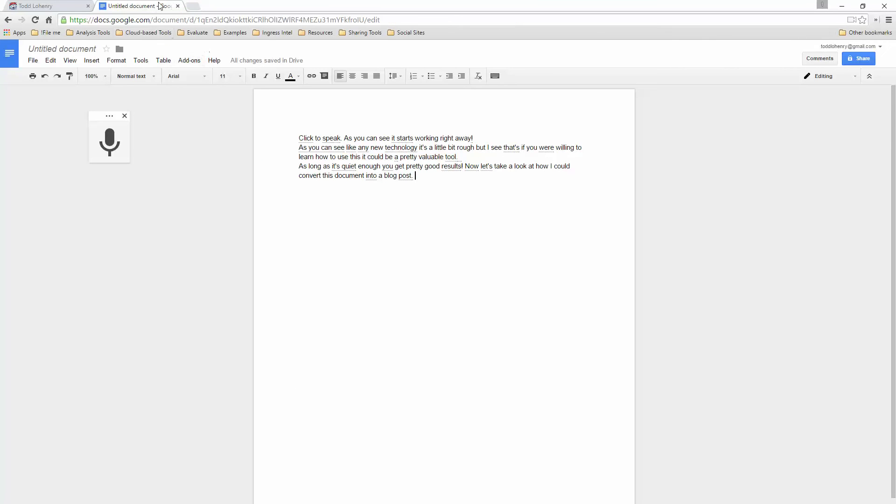
# Step: Save the document as a WordPress draft titled 'How to use Google Voice typing for Blogging'
pyautogui.click(188, 63)
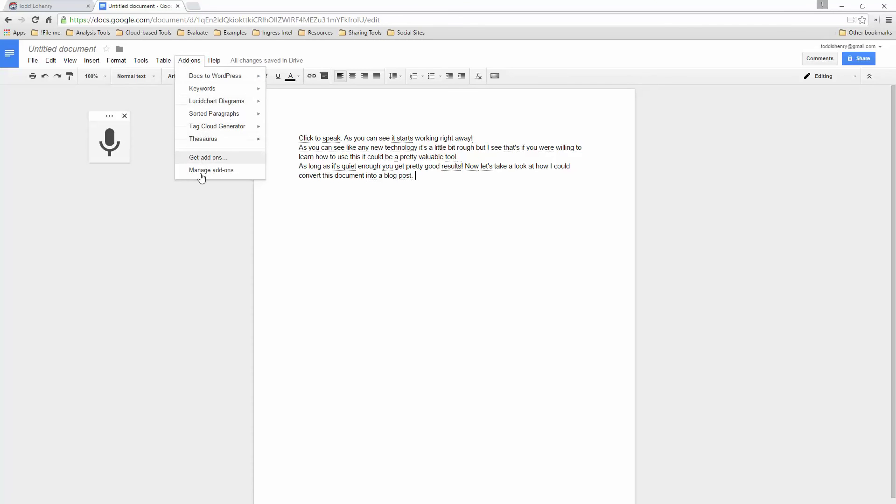
pyautogui.moveTo(215, 76)
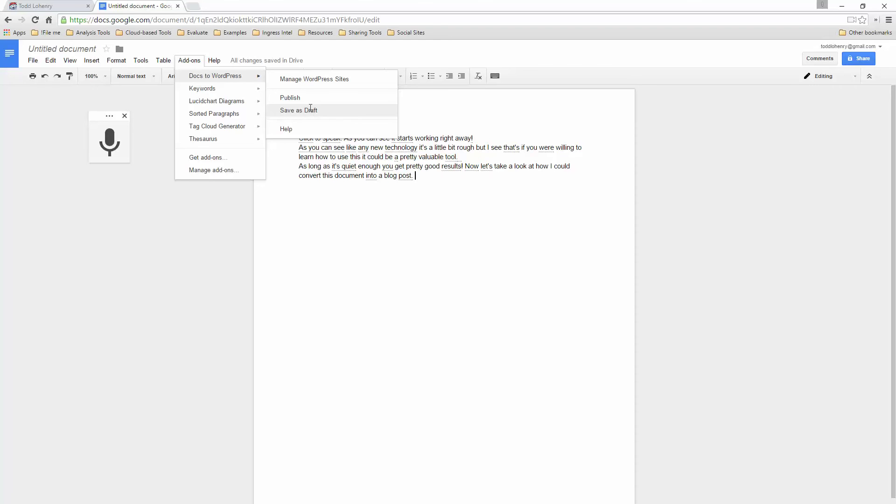
pyautogui.click(312, 111)
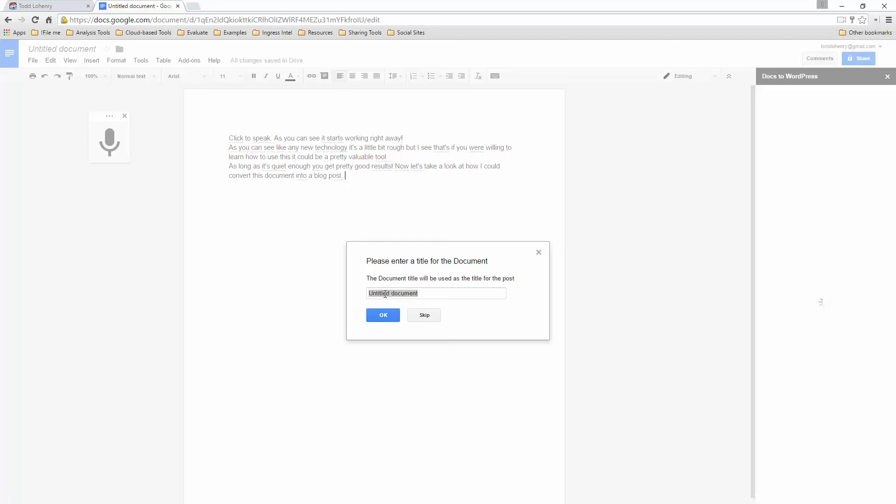
pyautogui.click(425, 292)
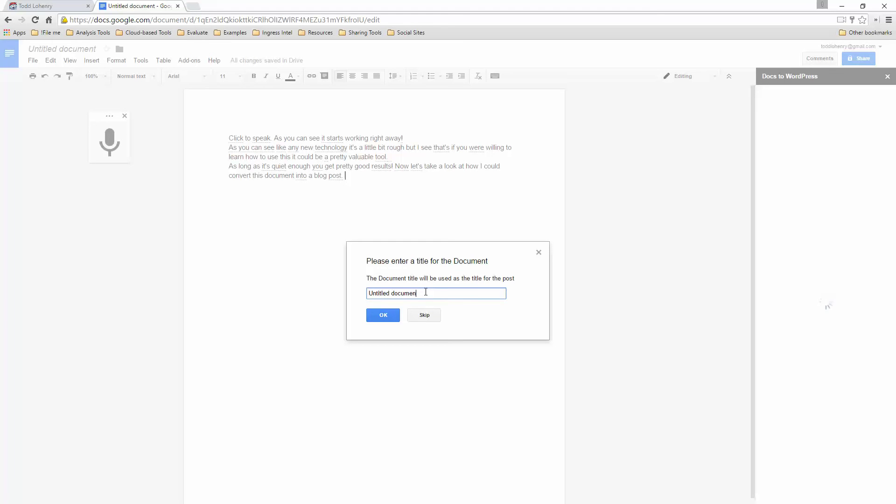
pyautogui.press('BackSpace')
pyautogui.press('BackSpace')
pyautogui.press('BackSpace')
pyautogui.press('BackSpace')
pyautogui.press('BackSpace')
pyautogui.press('BackSpace')
pyautogui.press('BackSpace')
pyautogui.write('How to use Google Vo')
pyautogui.write('ice typing fo')
pyautogui.write('r Bloggin')
pyautogui.write('g')
pyautogui.click(388, 317)
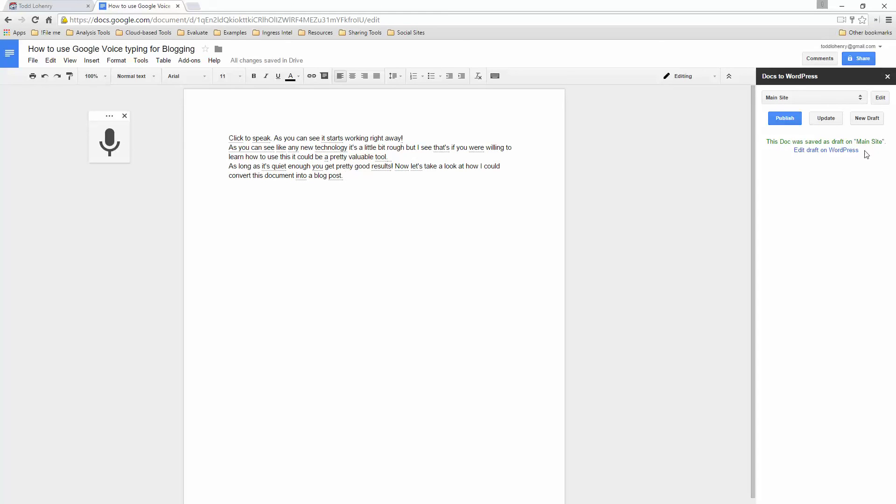
pyautogui.click(877, 102)
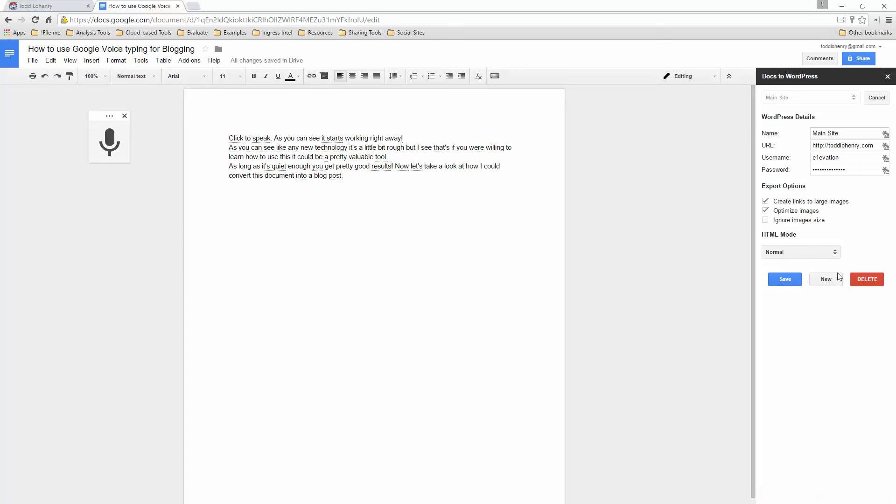
# Step: Save the WordPress site connection settings in the Docs to WordPress sidebar
pyautogui.click(789, 283)
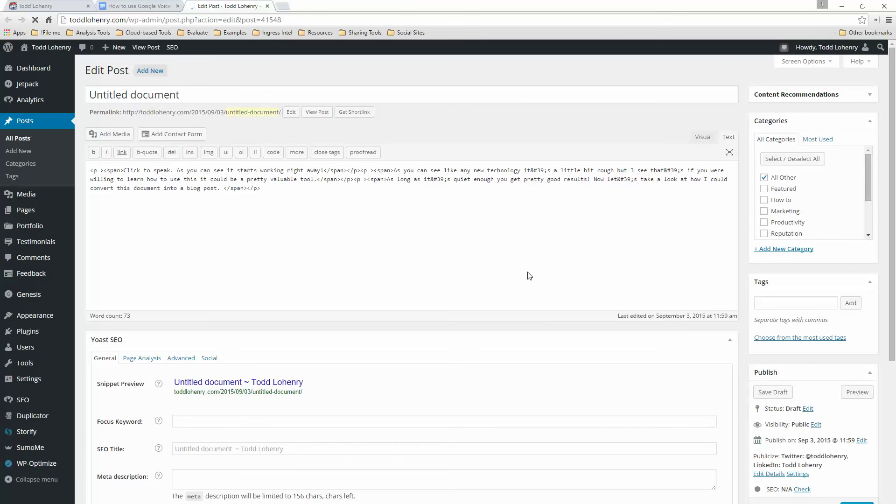
# Step: Replace the post title 'Untitled document' with 'How to use Google Voice typing for blogging'
pyautogui.click(203, 94)
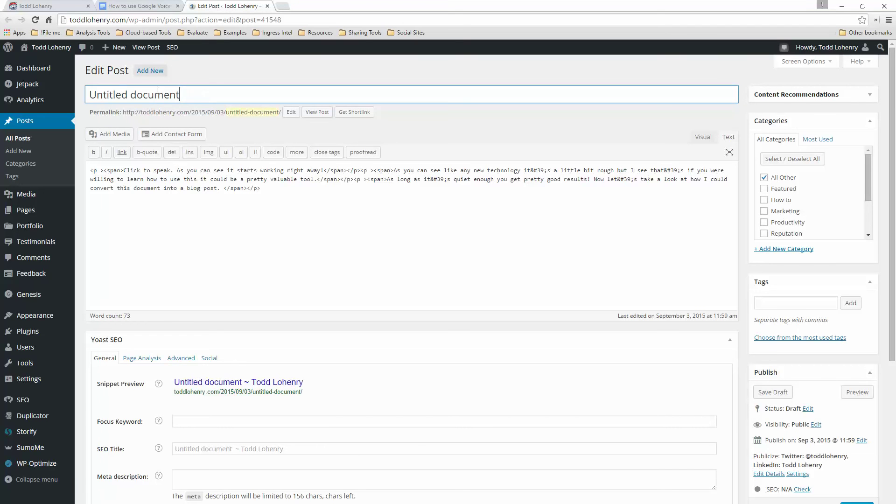
pyautogui.moveTo(181, 94); pyautogui.dragTo(86, 90)
pyautogui.write('H')
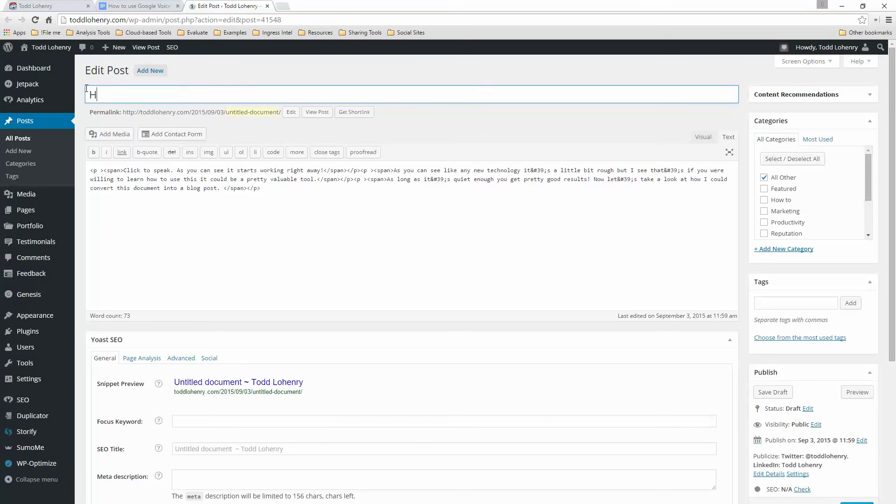
pyautogui.write('ow to ')
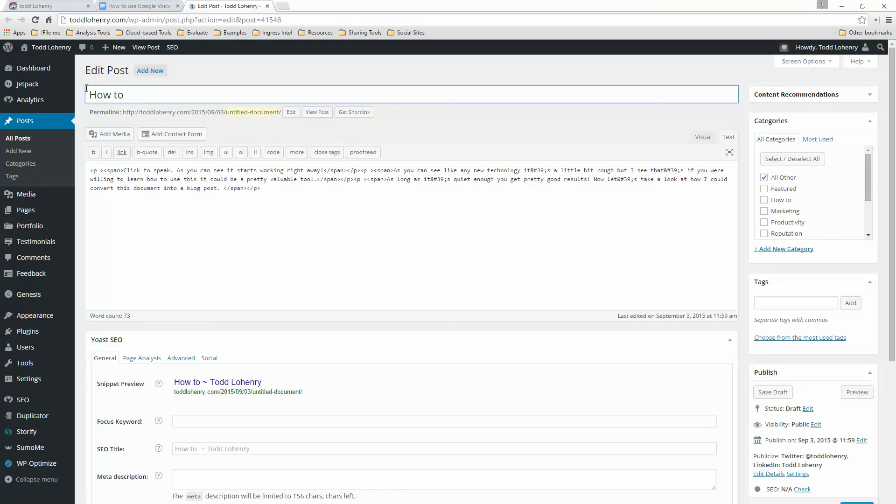
pyautogui.write('use Google V')
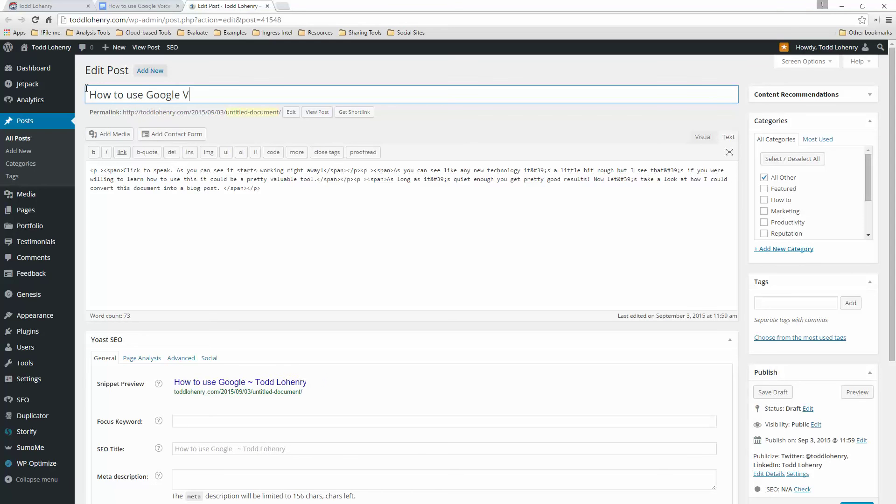
pyautogui.write('oice T')
pyautogui.press('BackSpace')
pyautogui.write('t')
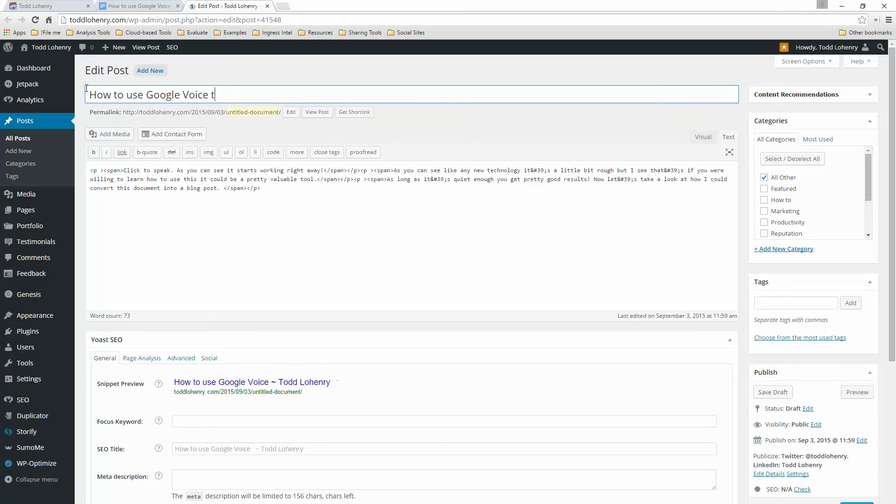
pyautogui.write('yping for blo')
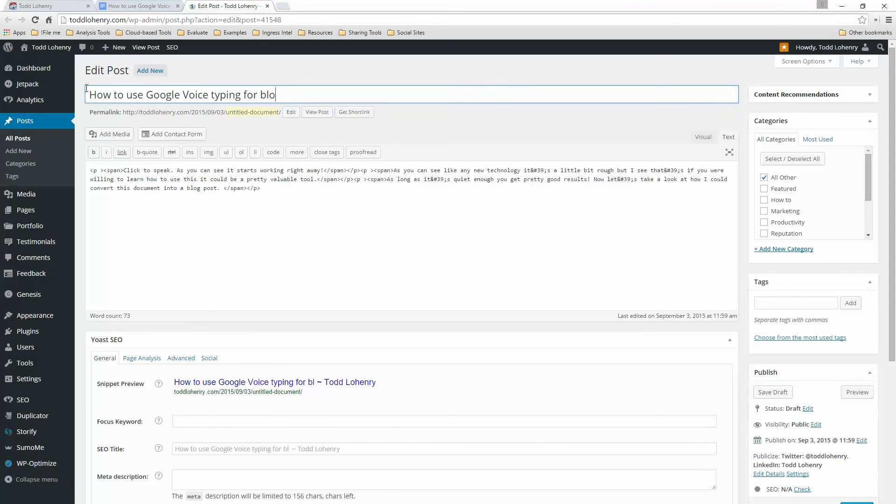
pyautogui.write('gging')
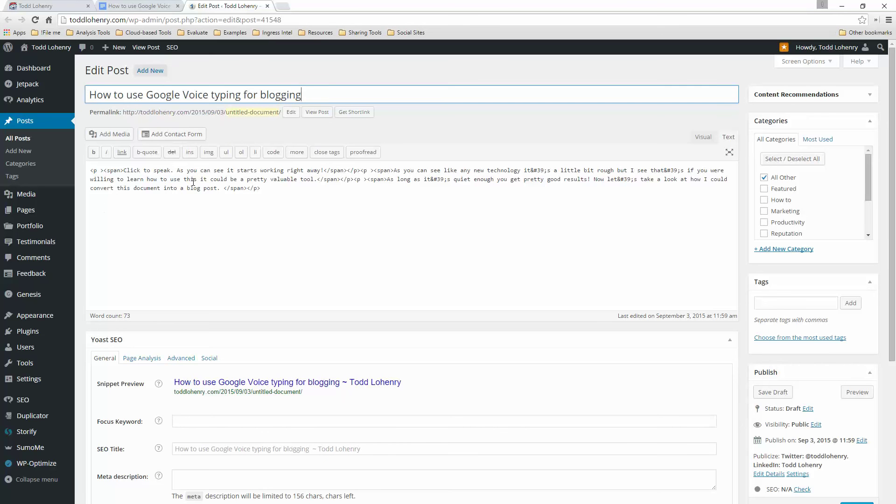
pyautogui.click(291, 188)
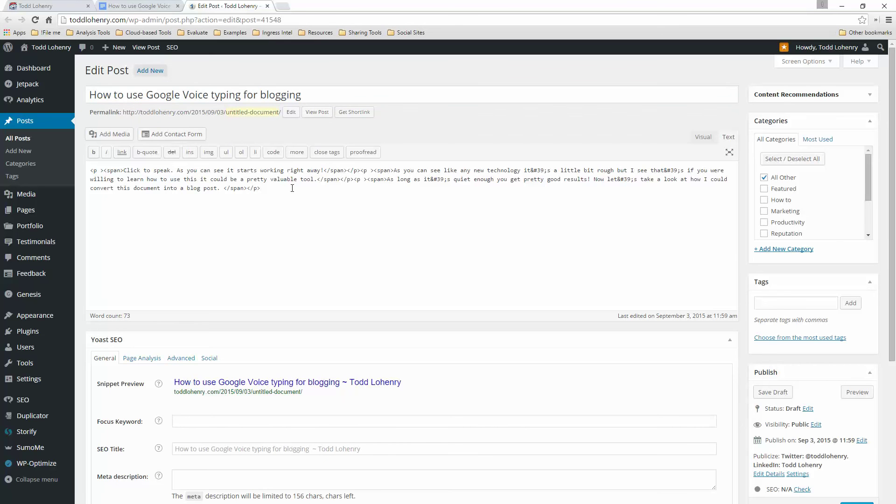